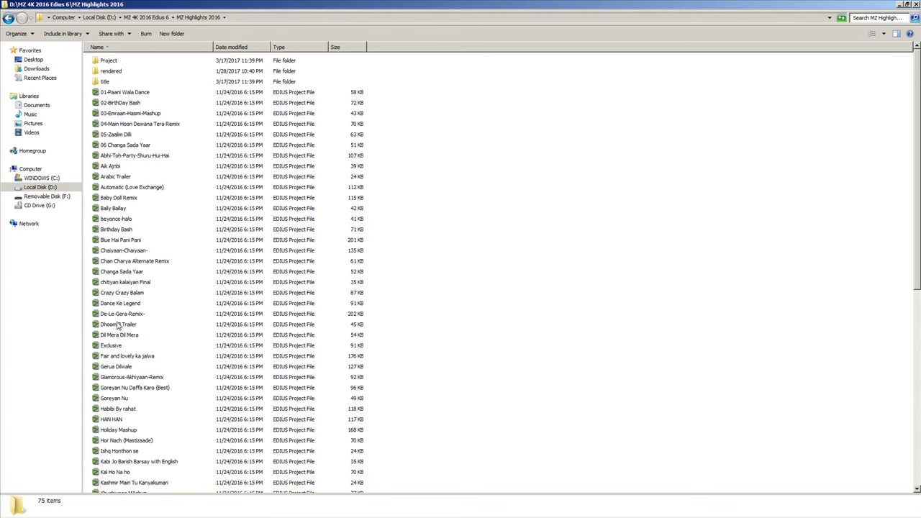
- Go to the Yaar Tera Shukriya folder in MZ 3D Song and open its Yaar Tera Shukriya project in EDIUS
scroll(118, 327, down, 2)
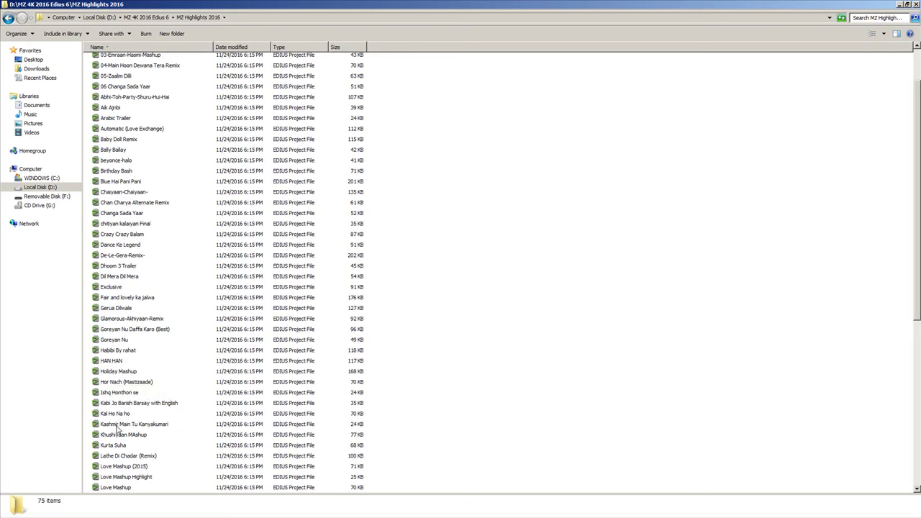
key(BackSpace)
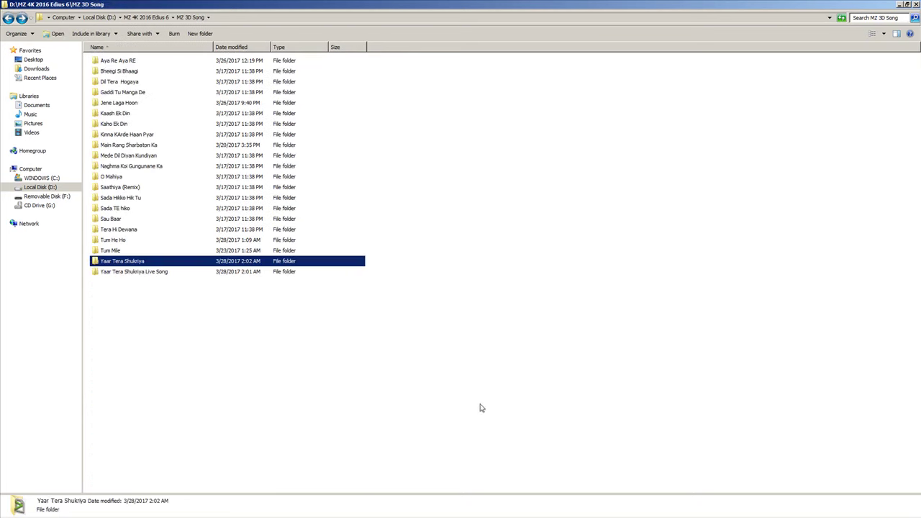
double_click(140, 262)
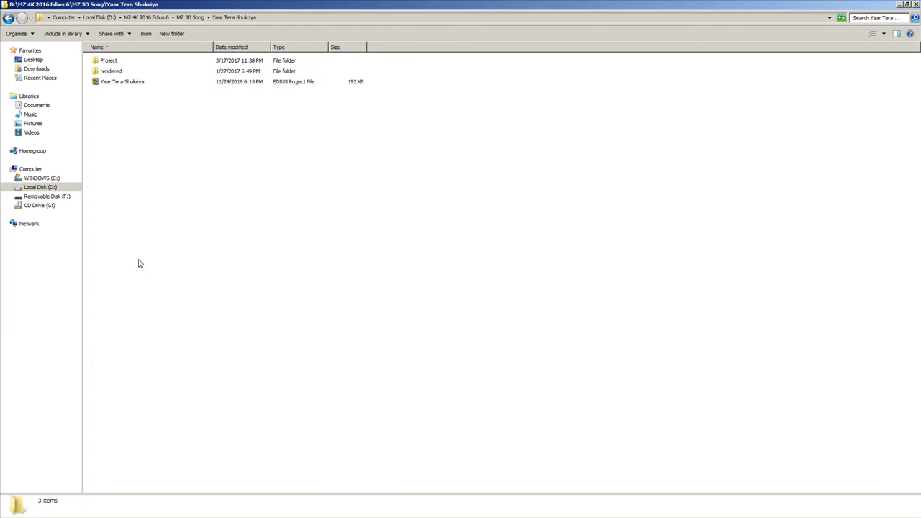
click(124, 82)
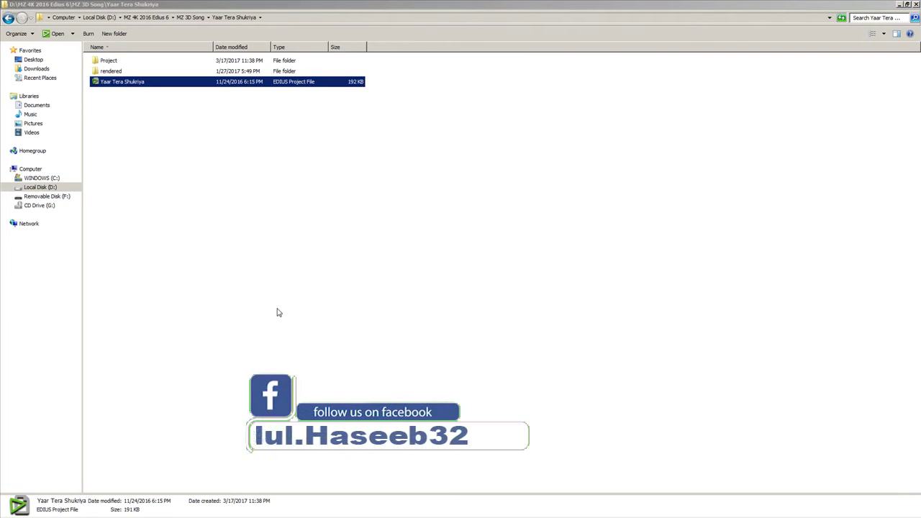
click(460, 274)
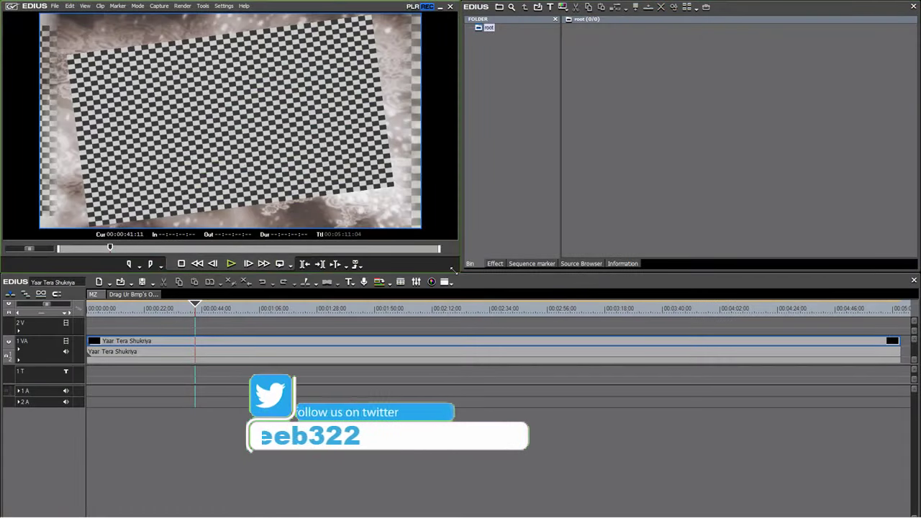
- Preview the MZ sequence from its start and from about 00:01:13, muting the 1 VA track's audio, and return to the start
drag(198, 306, 80, 307)
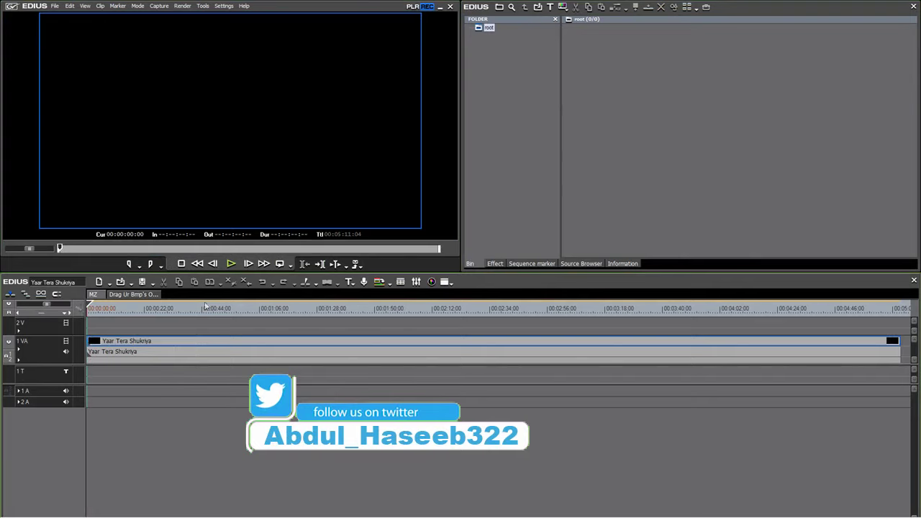
click(226, 262)
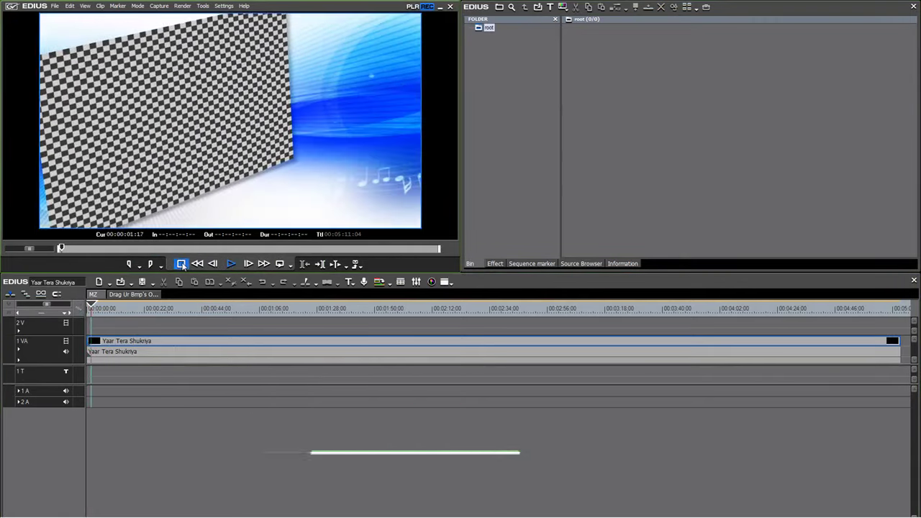
click(65, 351)
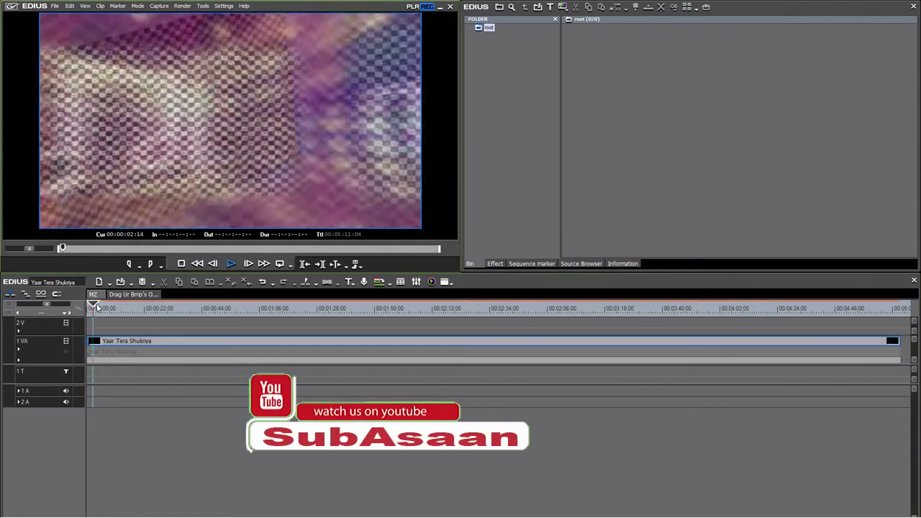
drag(92, 305, 280, 305)
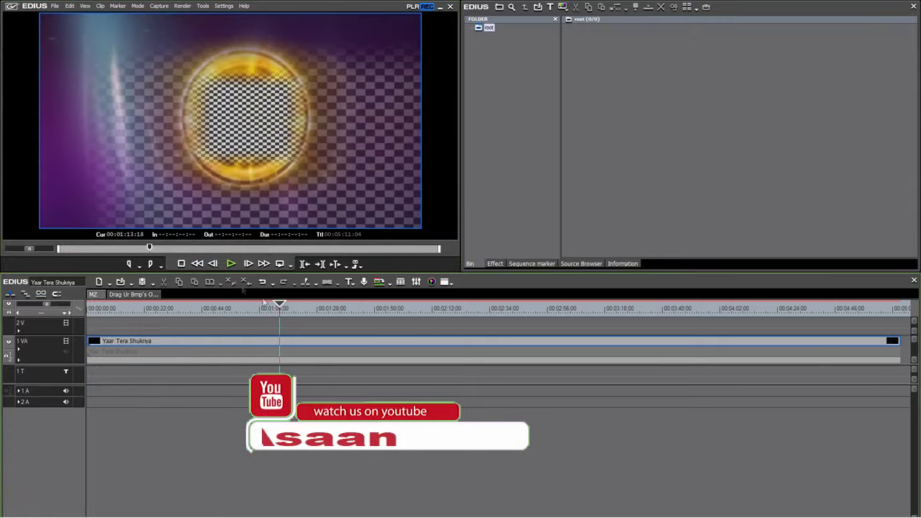
click(231, 264)
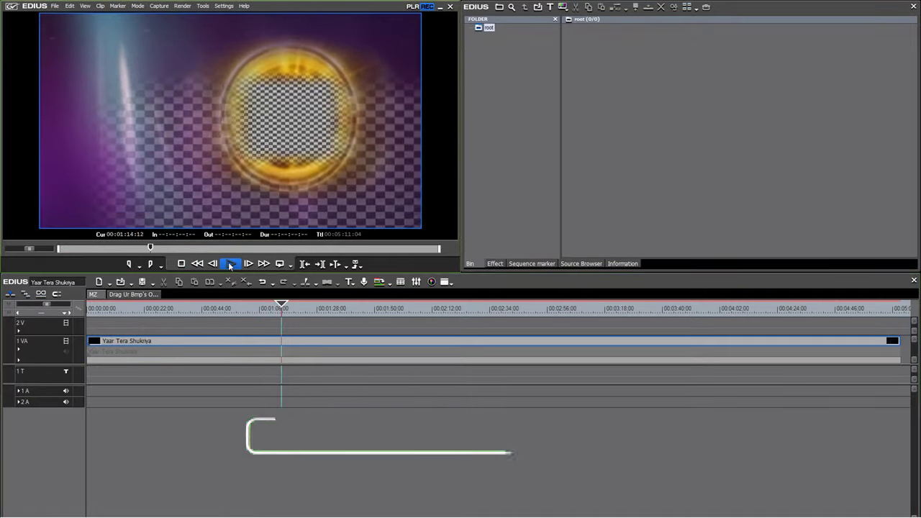
click(181, 264)
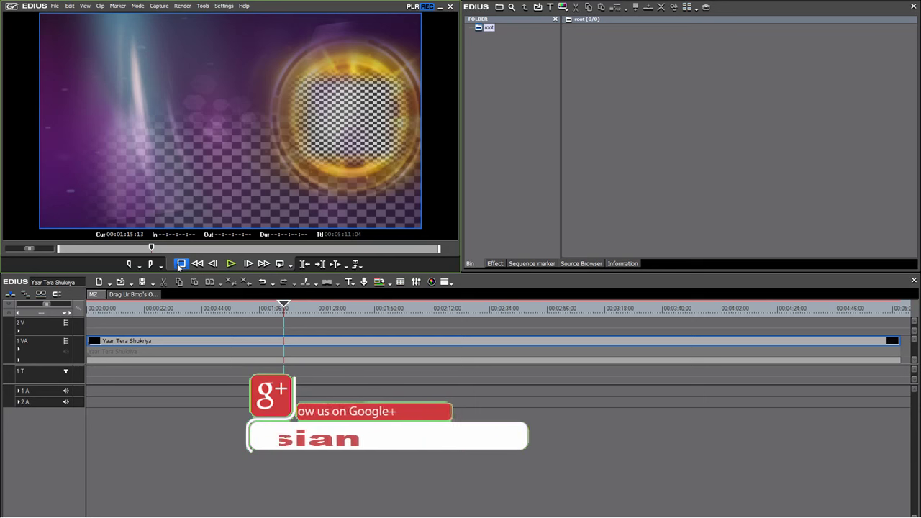
drag(283, 302, 87, 294)
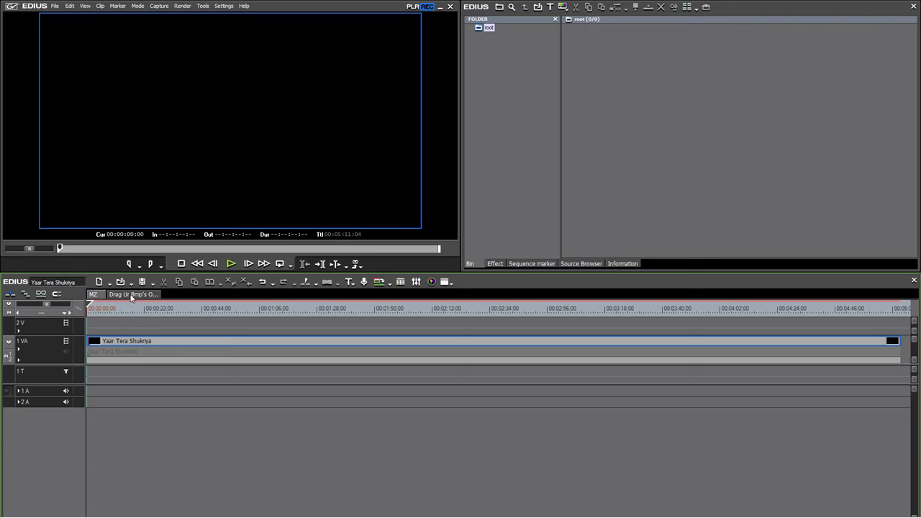
- Open the Drag Ur Bmp's sequence and import the video clip 20170317_020953 into the bin
click(127, 295)
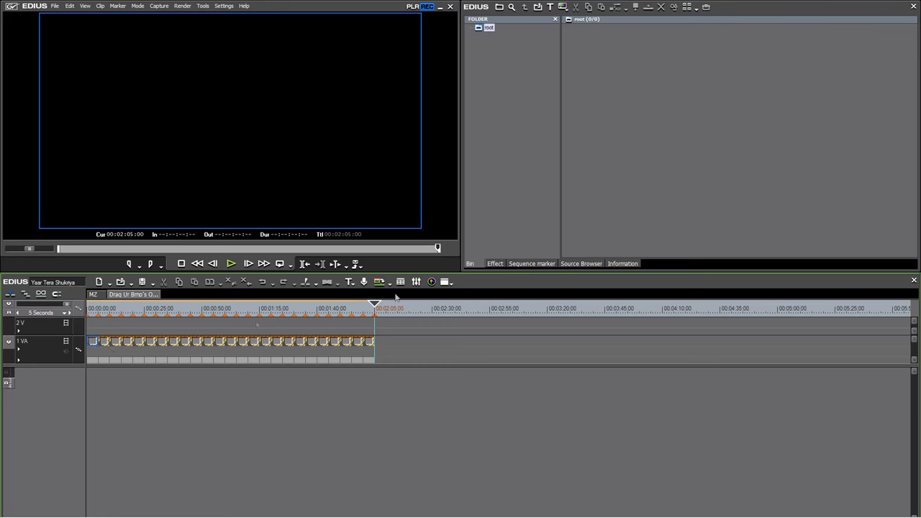
double_click(657, 157)
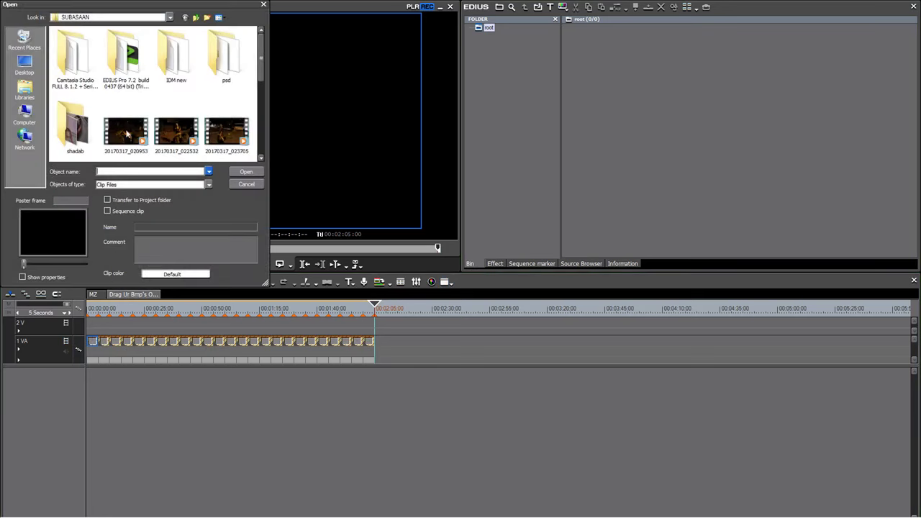
click(127, 134)
click(245, 171)
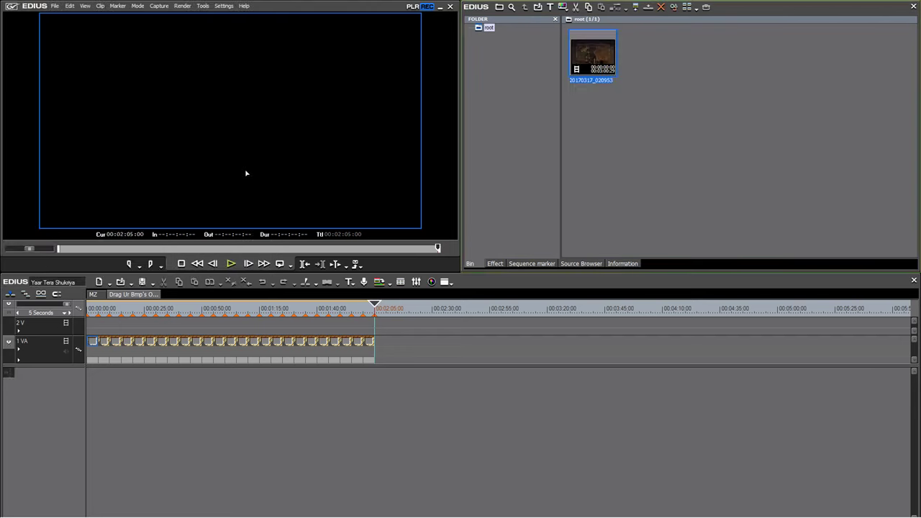
drag(599, 52, 86, 333)
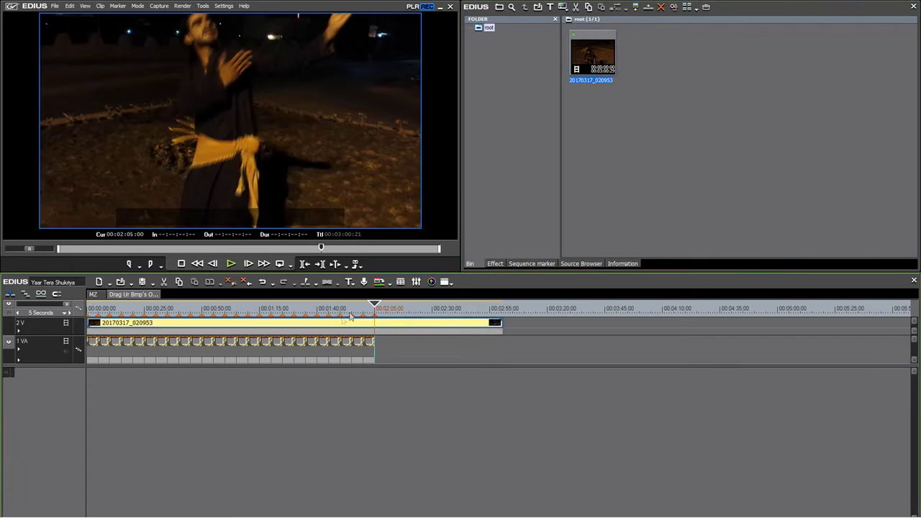
drag(376, 306, 173, 308)
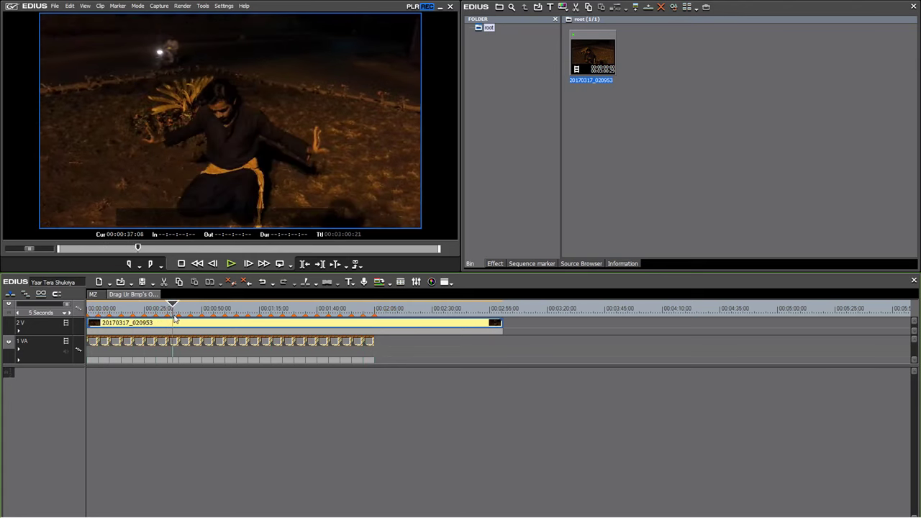
click(95, 295)
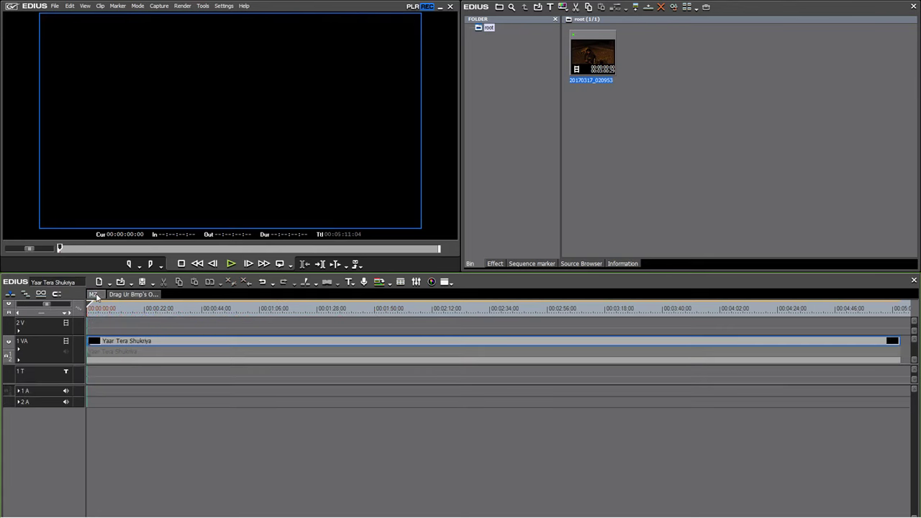
click(231, 265)
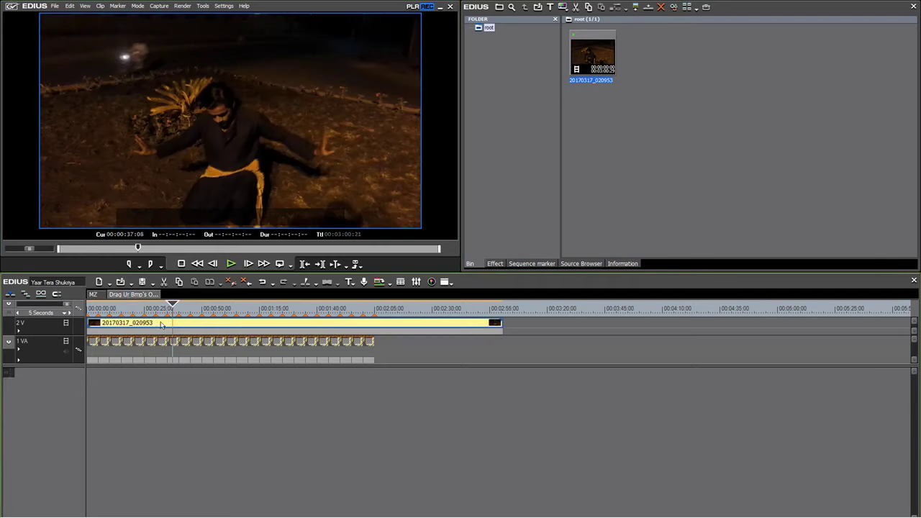
key(Delete)
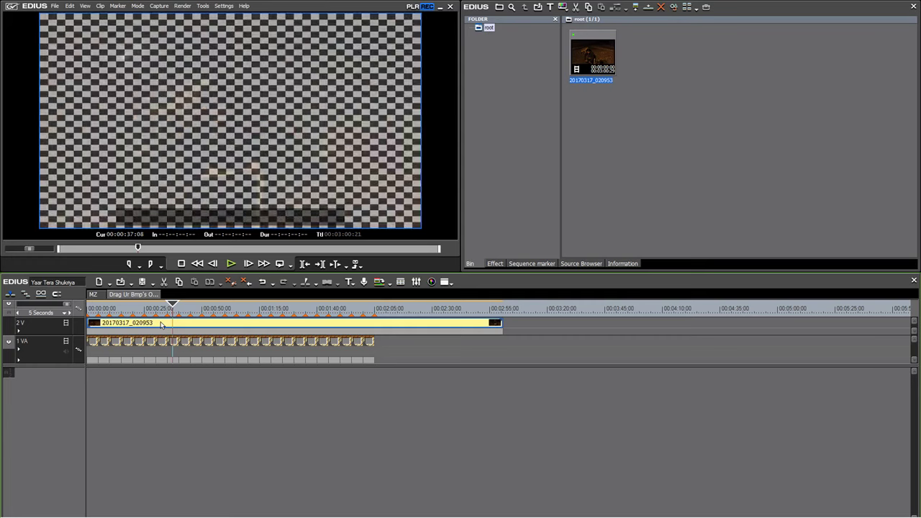
drag(172, 304, 149, 306)
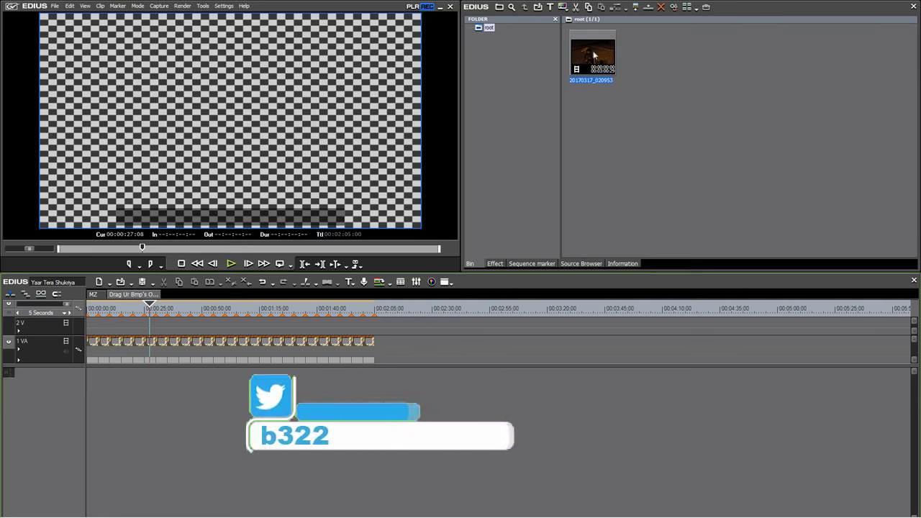
- Place clip 20170317_020953 on track 2 V at the start of the Drag Ur Bmp's sequence and play the MZ sequence from its beginning
drag(593, 54, 85, 308)
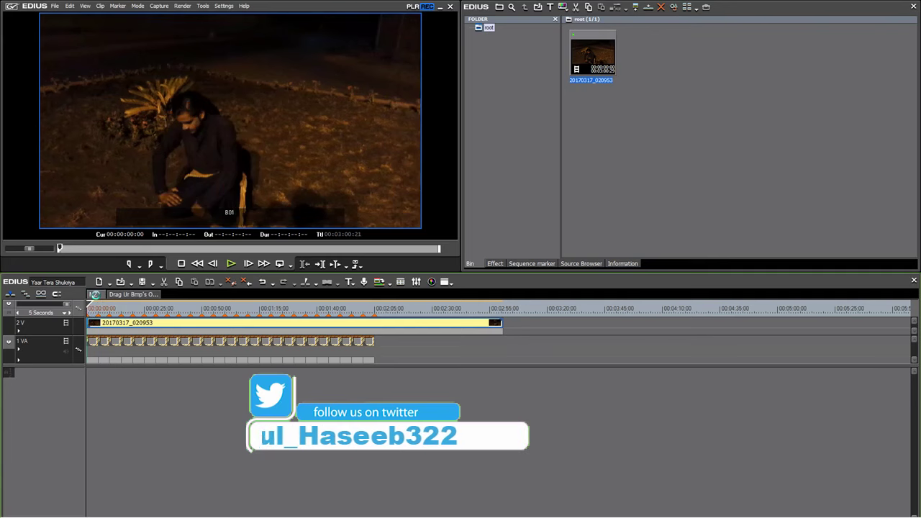
click(93, 294)
click(143, 305)
key(Home)
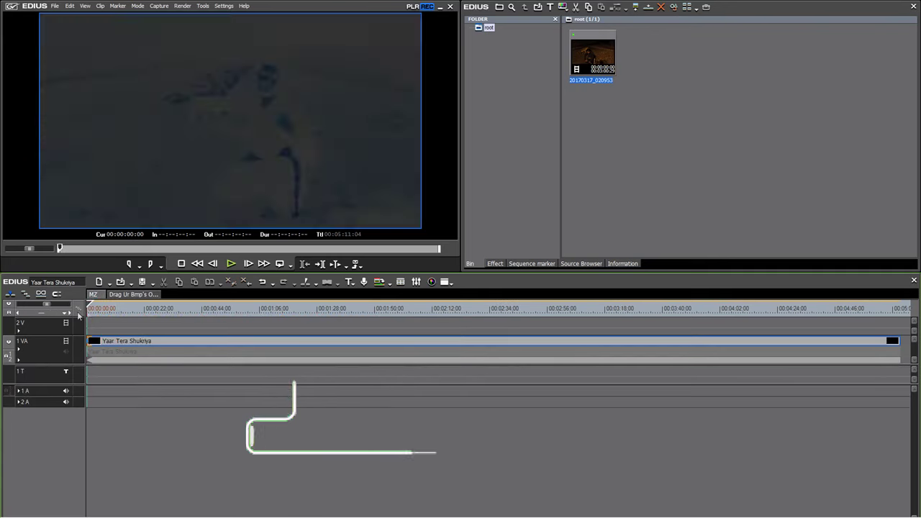
click(230, 264)
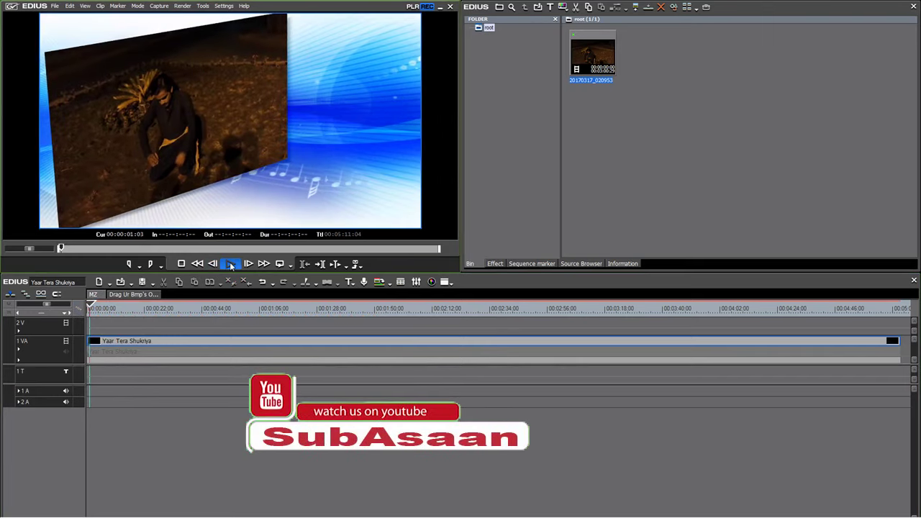
- Unmute the 1 VA track's audio in the MZ sequence and preview the composited video around 00:00:50
click(66, 351)
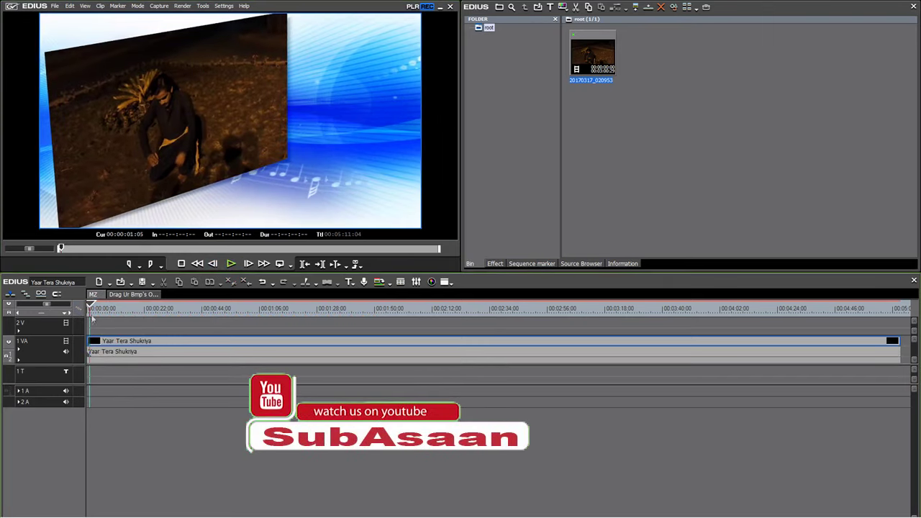
drag(92, 307, 225, 307)
click(230, 264)
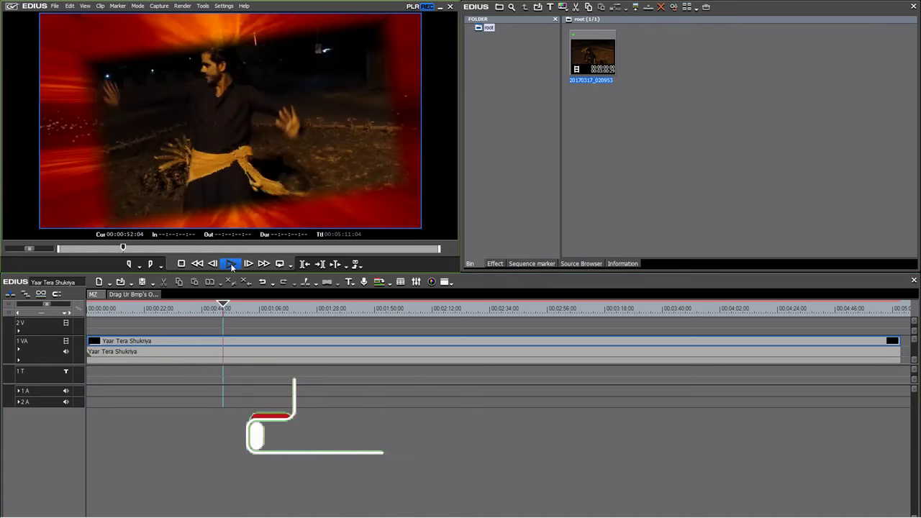
click(182, 264)
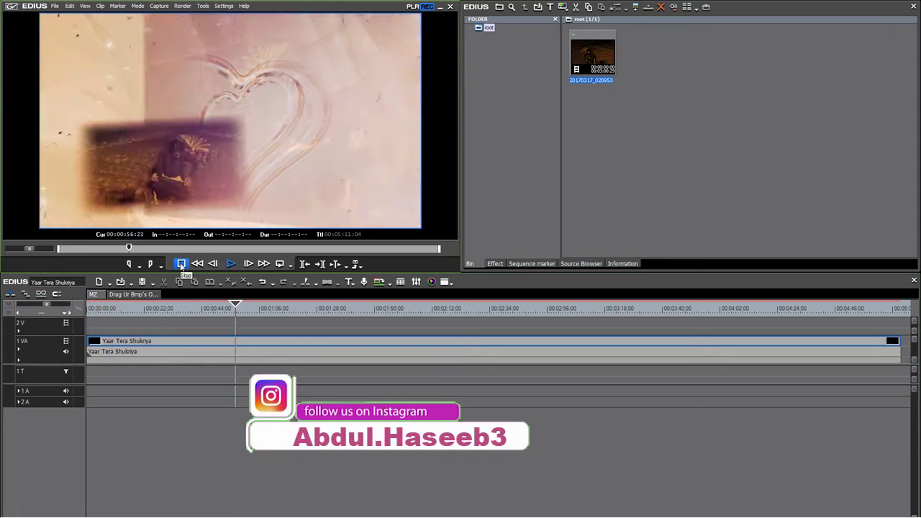
click(208, 307)
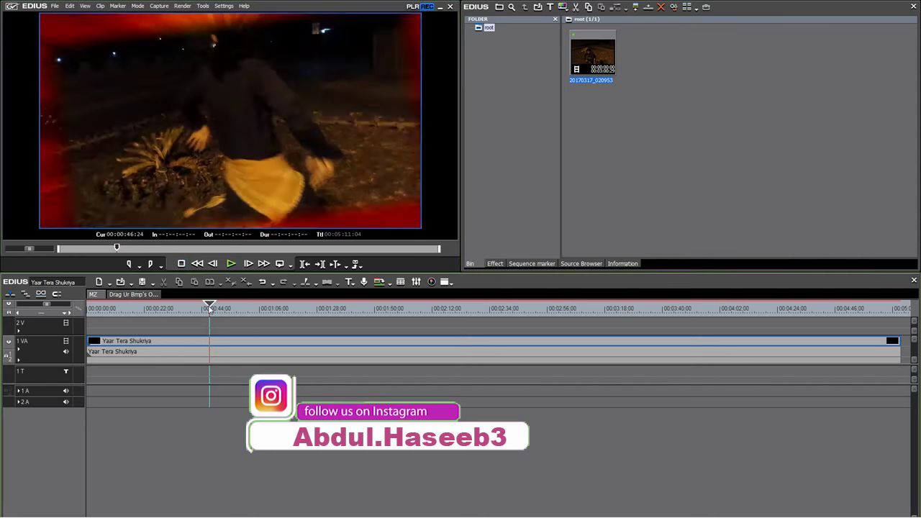
click(227, 265)
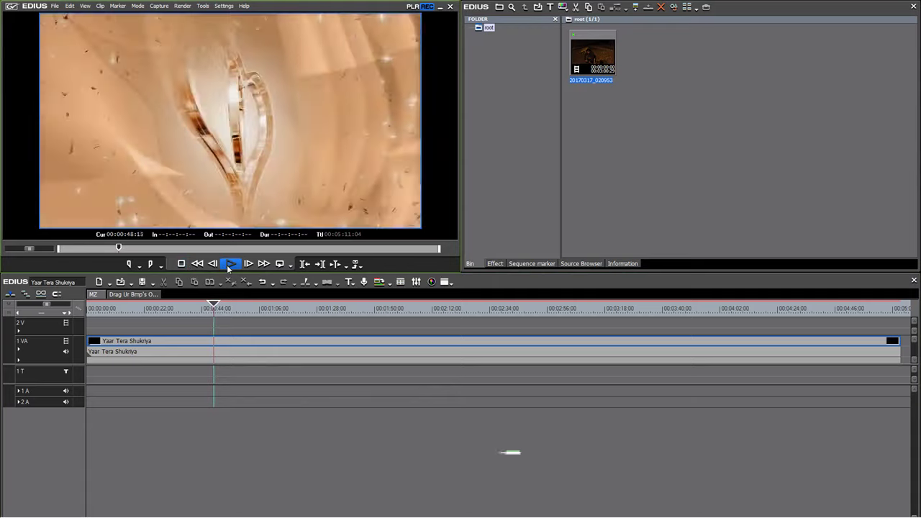
click(183, 265)
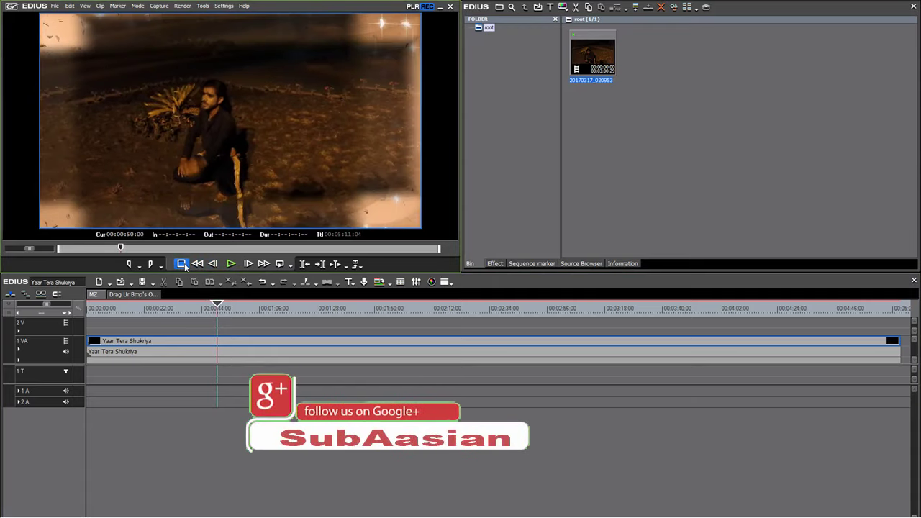